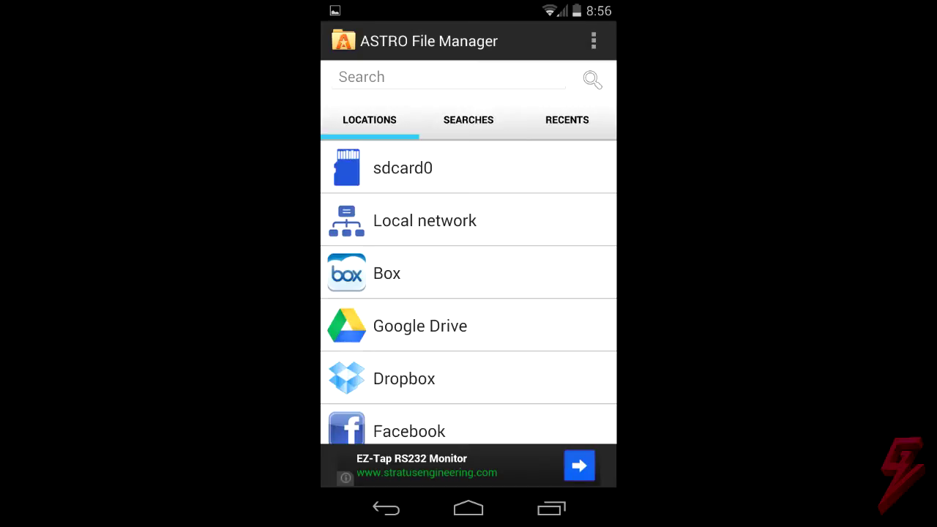
# Step: Open ASTRO's Tools drawer, then Application Manager, and bring up DOA2's Select/Backup/Uninstall/Properties options
pyautogui.moveTo(611, 293); pyautogui.dragTo(373, 293)
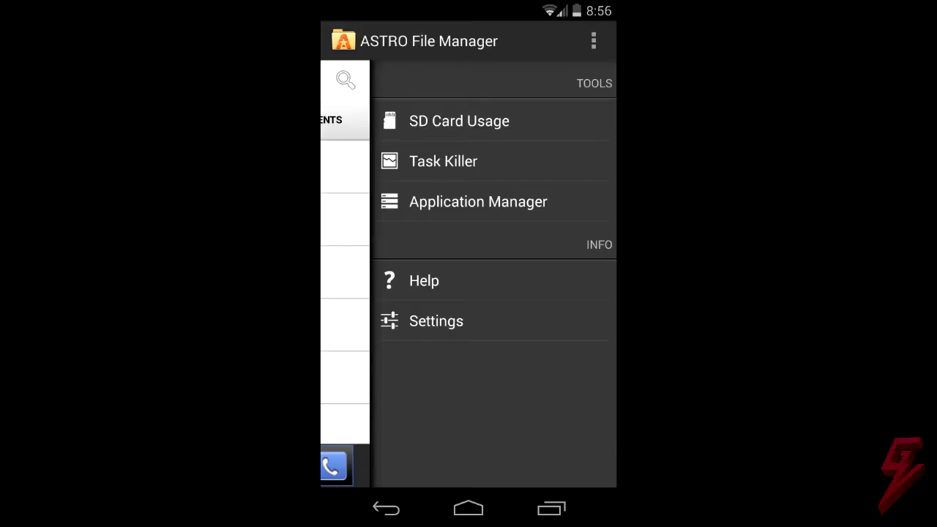
pyautogui.click(478, 201)
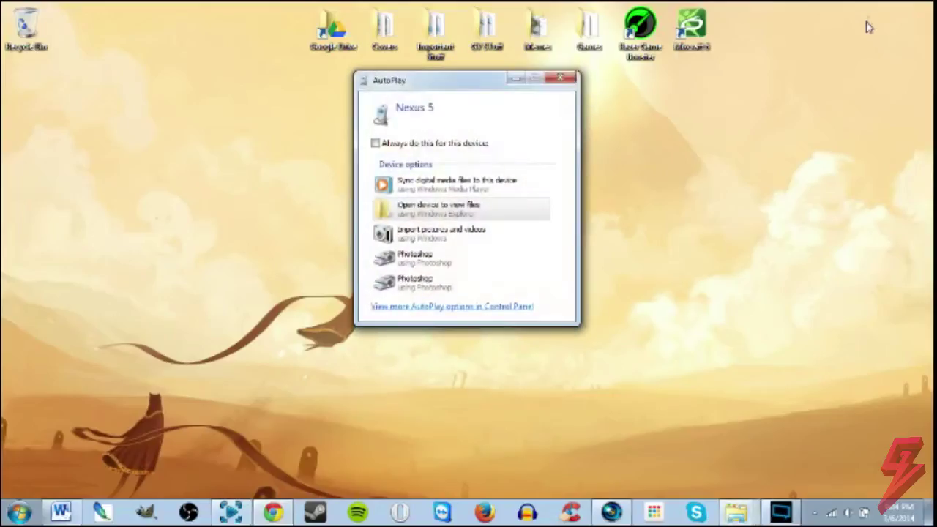
# Step: Open the Nexus 5's Internal storage from AutoPlay in a maximized Explorer window
pyautogui.click(508, 211)
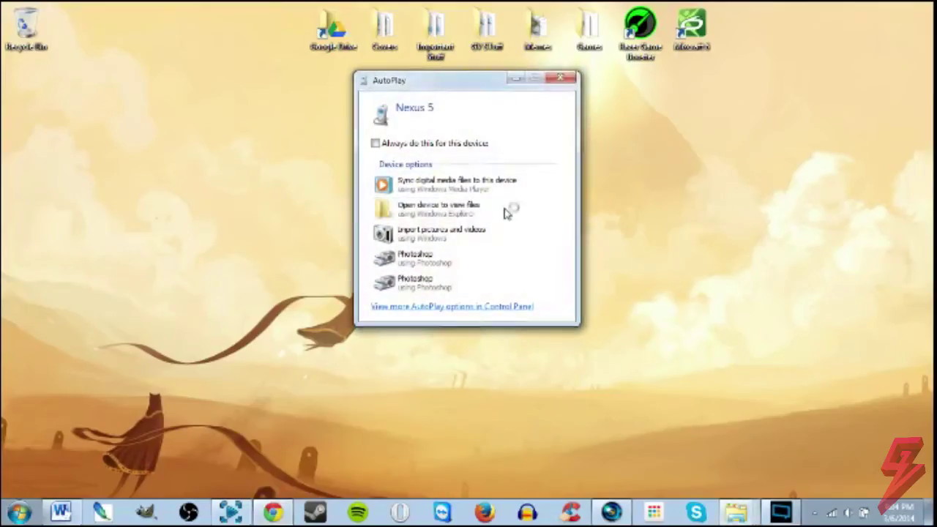
pyautogui.doubleClick(516, 160)
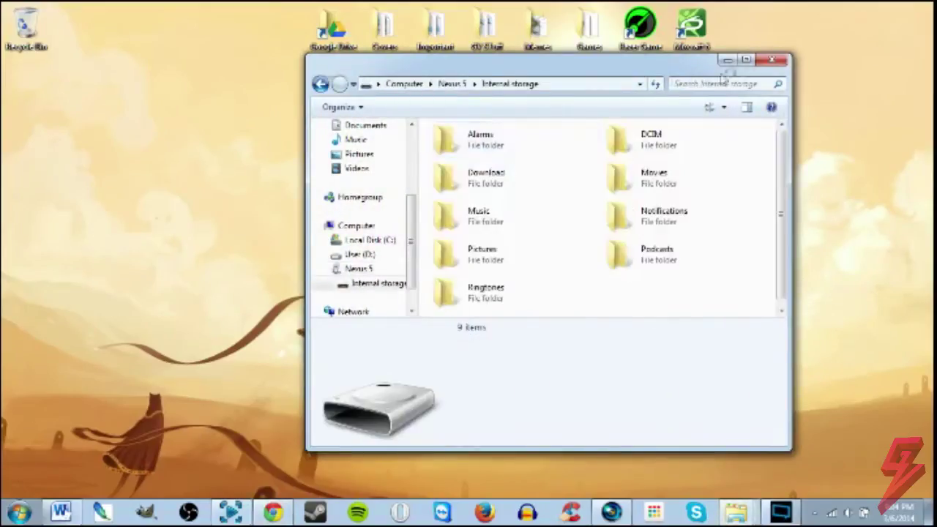
pyautogui.click(747, 60)
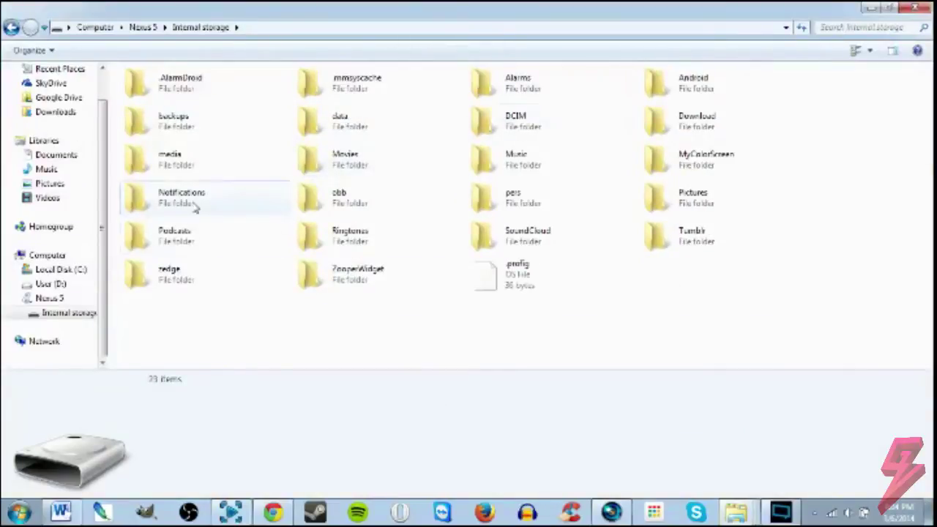
# Step: Go into backups > apps and select the com.dotgears.flappybird-1 APK file
pyautogui.doubleClick(201, 124)
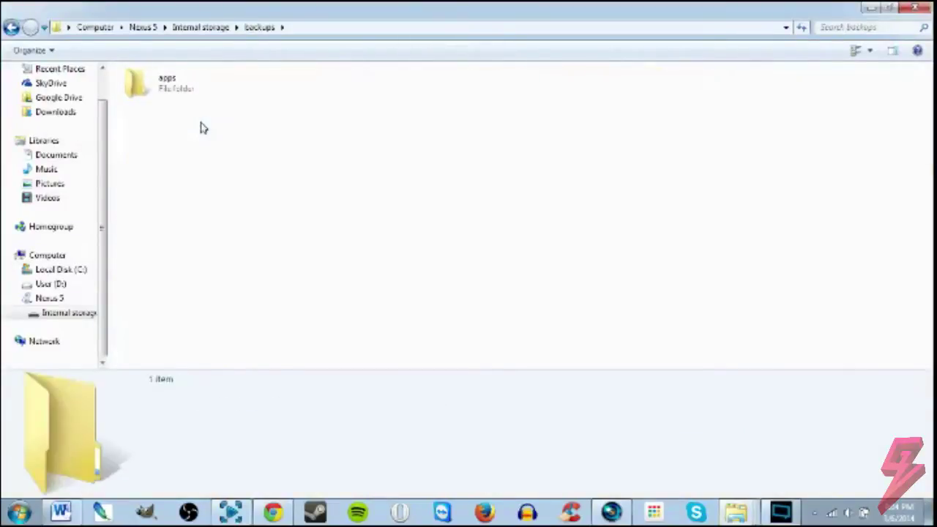
pyautogui.doubleClick(183, 92)
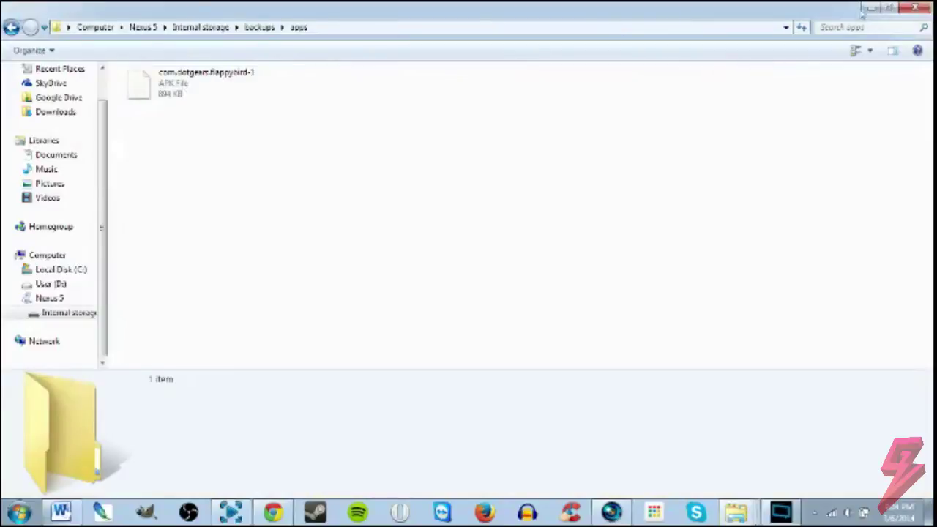
pyautogui.rightClick(203, 100)
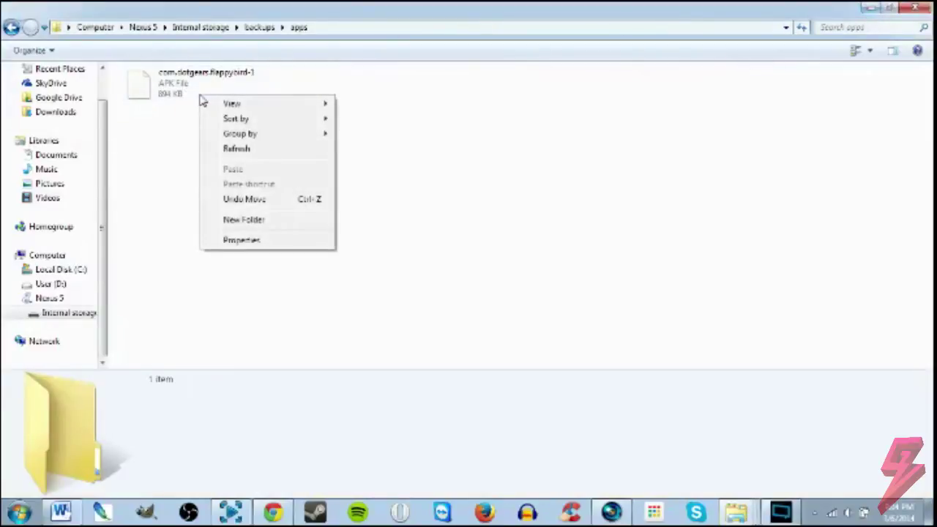
pyautogui.click(890, 10)
pyautogui.moveTo(517, 146); pyautogui.dragTo(443, 181)
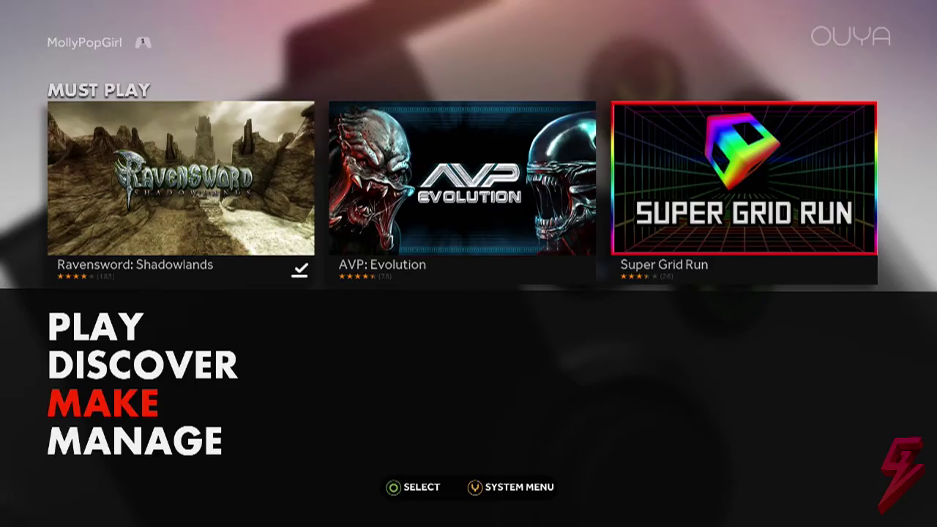
# Step: Launch the Browser from Make > Software and search Google for 'astro file manager'
pyautogui.press('Return')
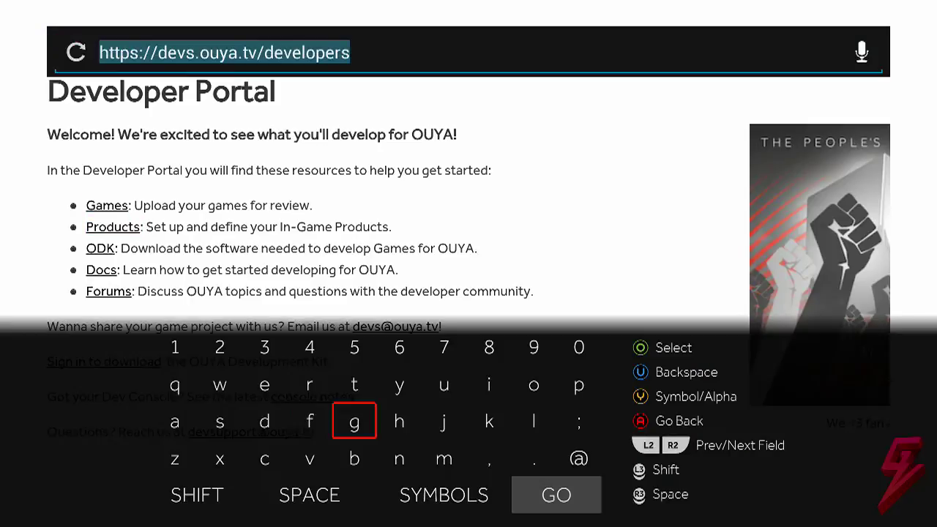
pyautogui.write('astro')
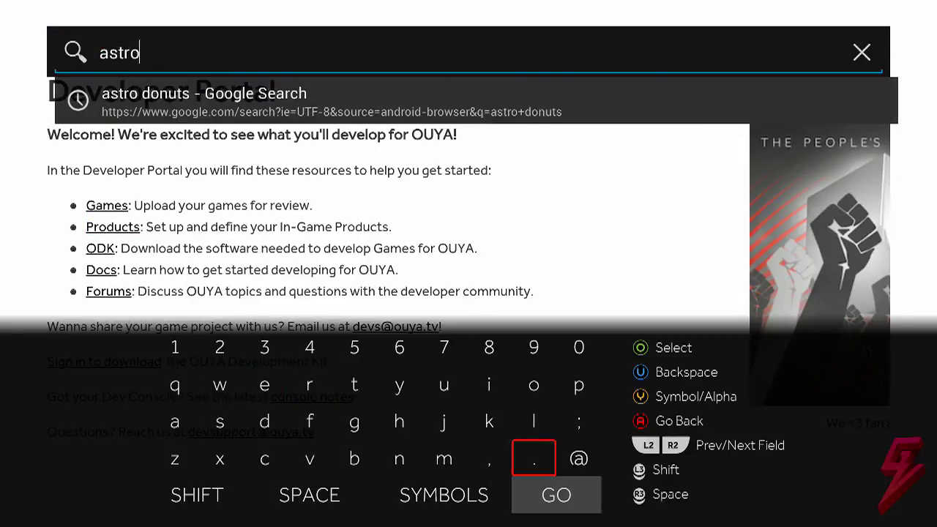
pyautogui.write(' file')
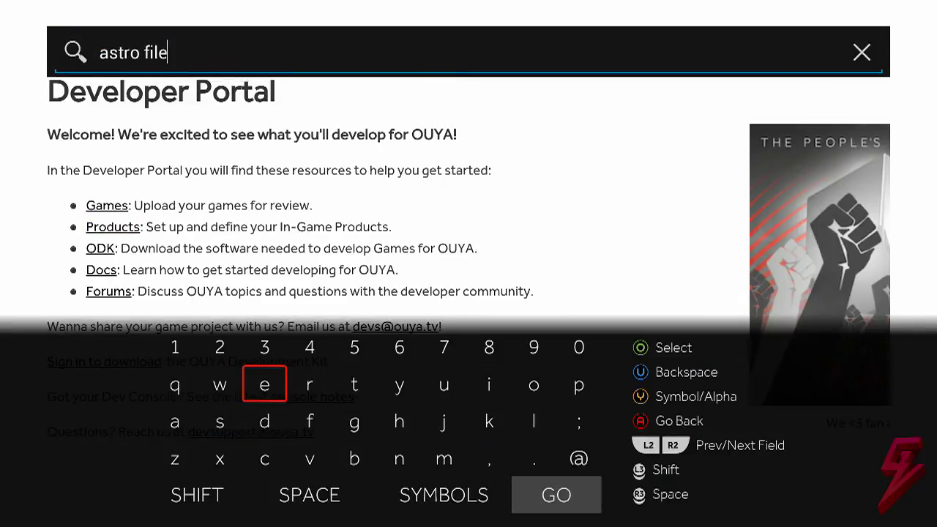
pyautogui.write(' man')
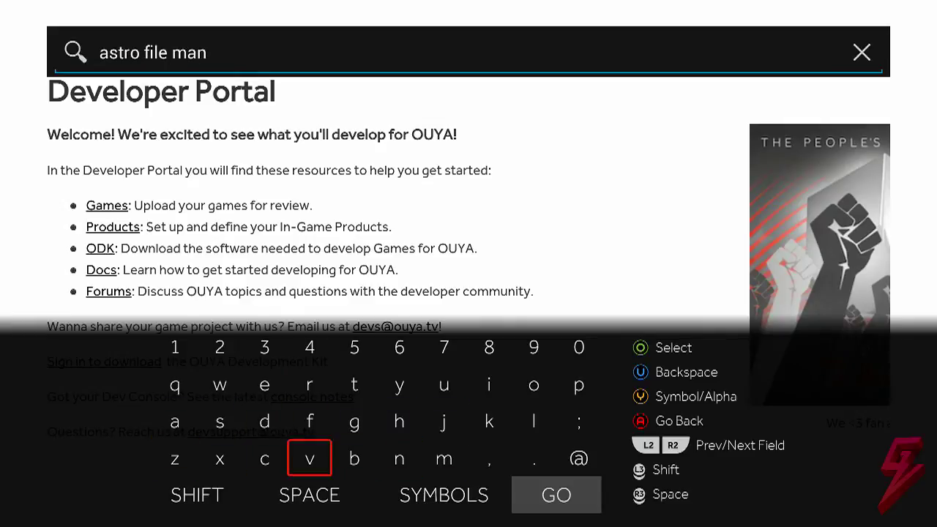
pyautogui.click(486, 115)
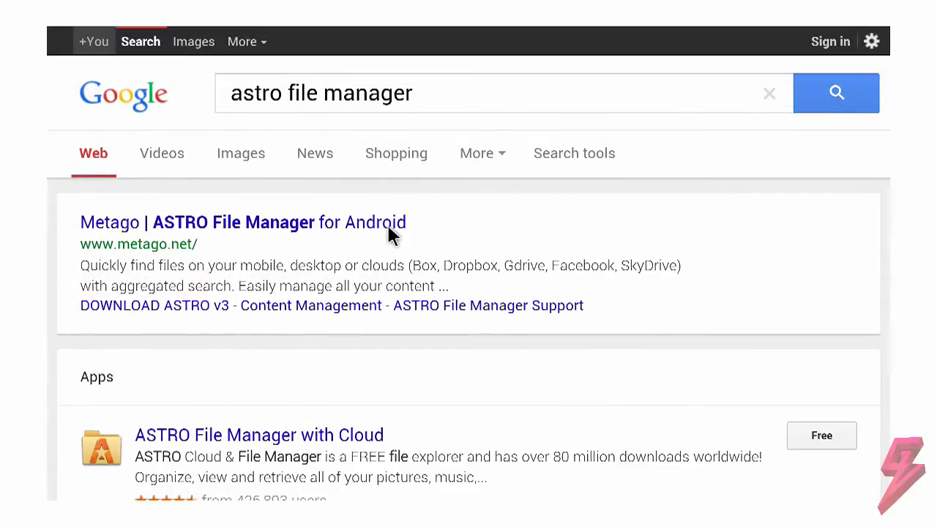
# Step: Open the Metago result and start the DOWNLOAD ASTRO v3 NOW download
pyautogui.click(392, 233)
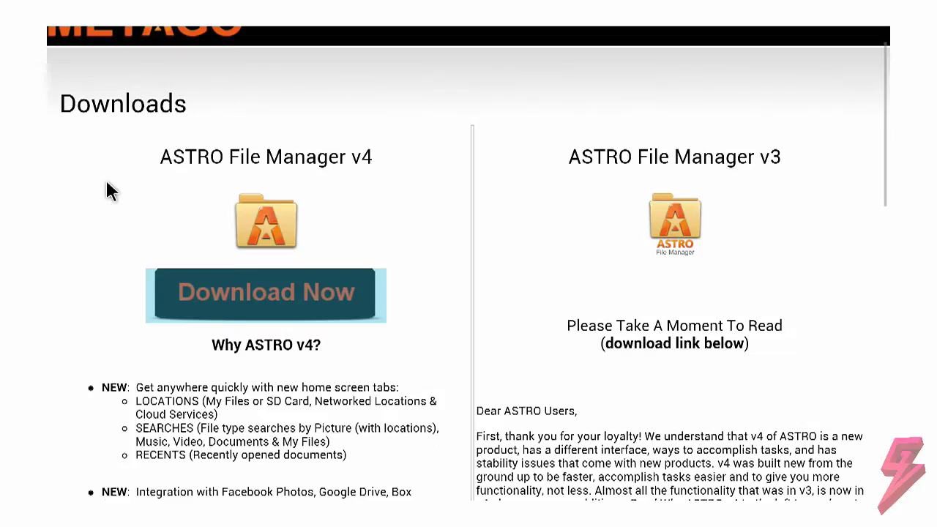
pyautogui.scroll(-10, 109, 189)
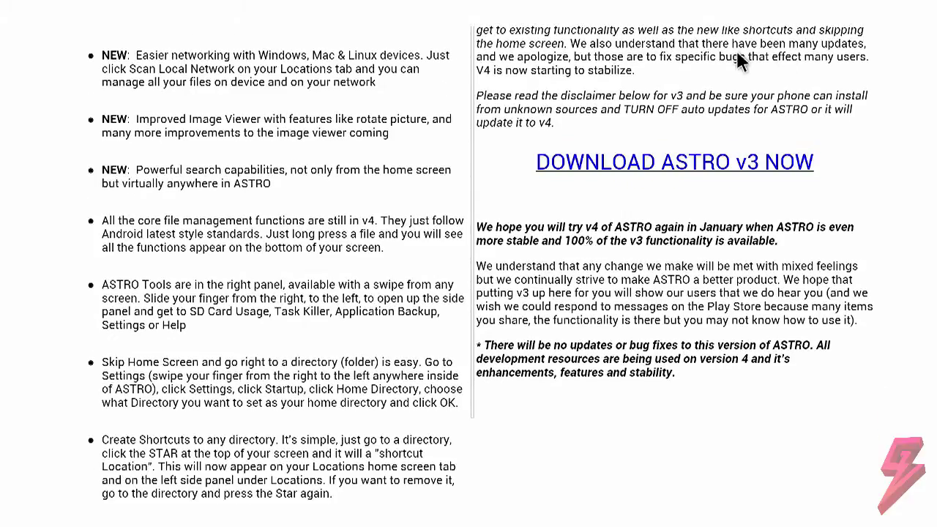
pyautogui.click(674, 162)
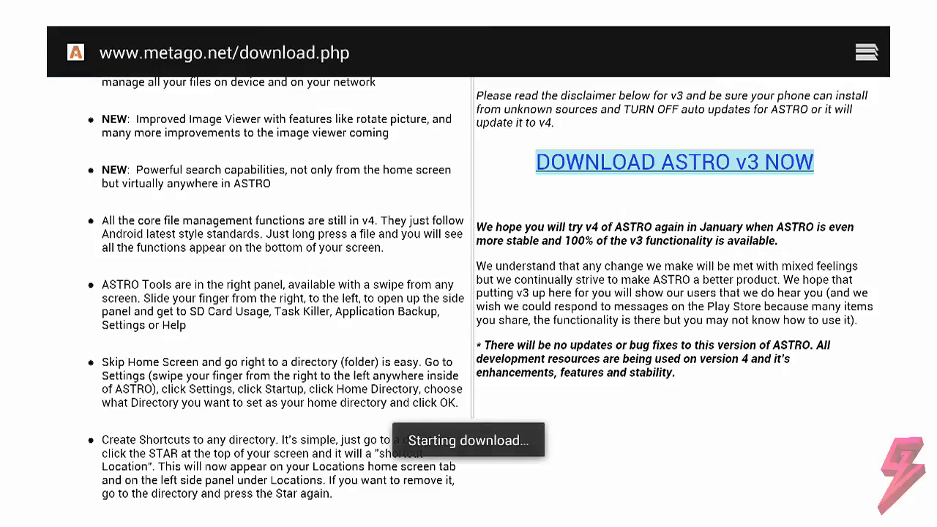
# Step: Exit the browser from its overflow menu
pyautogui.press('Menu')
pyautogui.press('Down')
pyautogui.press('Down')
pyautogui.press('Down')
pyautogui.press('Down')
pyautogui.press('Down')
pyautogui.press('Down')
pyautogui.press('Down')
pyautogui.press('Down')
pyautogui.press('Down')
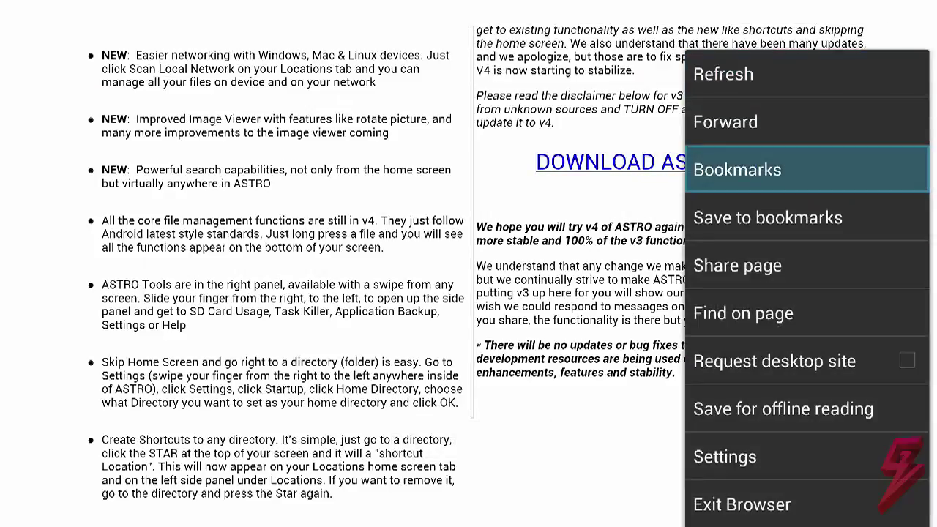
pyautogui.press('Return')
# Step: Return to the main menu and open Manage > System settings
pyautogui.press('Escape')
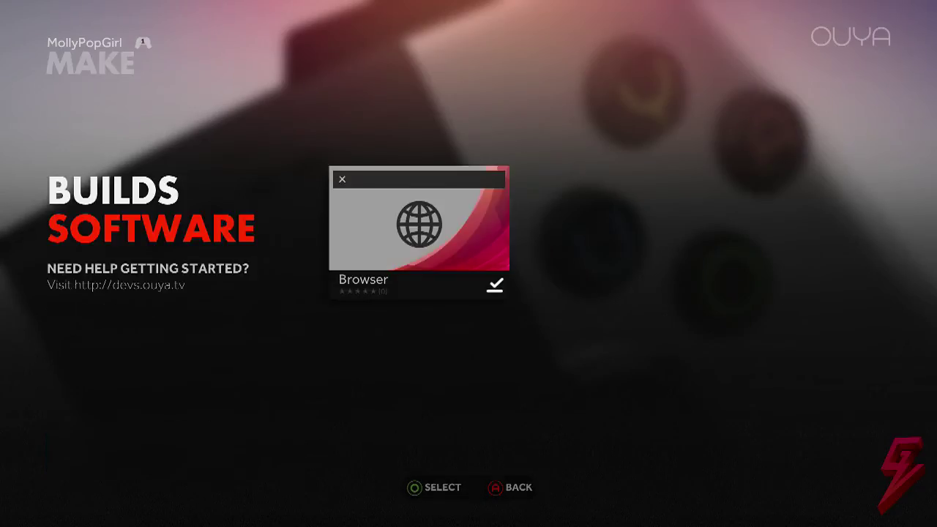
pyautogui.press('Escape')
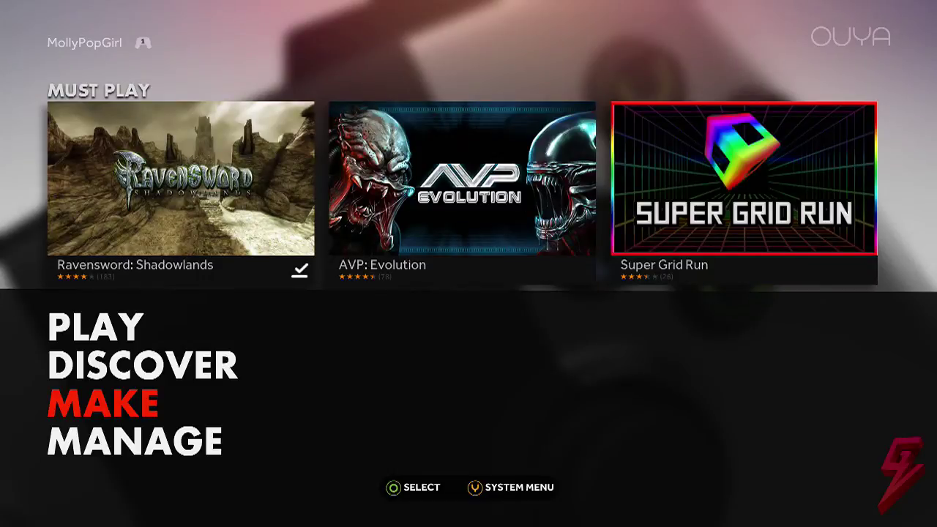
pyautogui.press('Down')
pyautogui.press('Return')
pyautogui.press('Down')
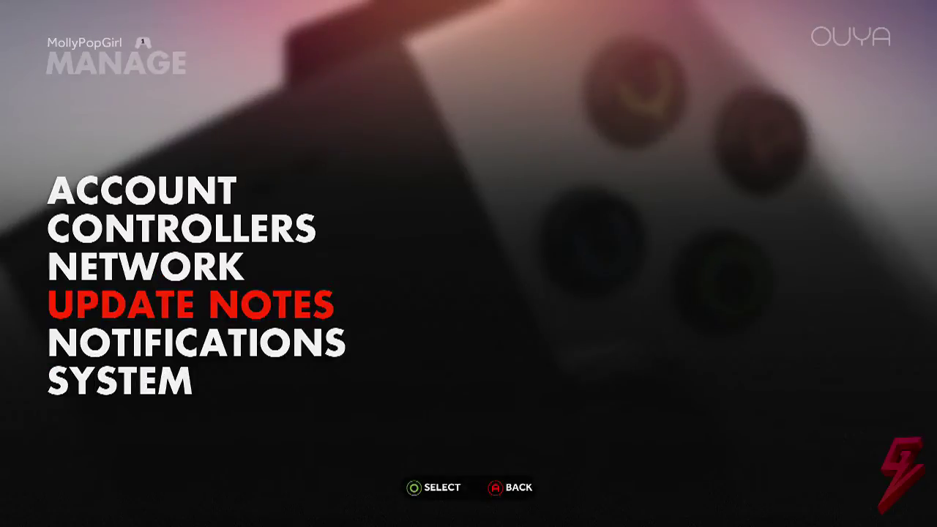
pyautogui.press('Down')
pyautogui.press('Down')
pyautogui.press('Return')
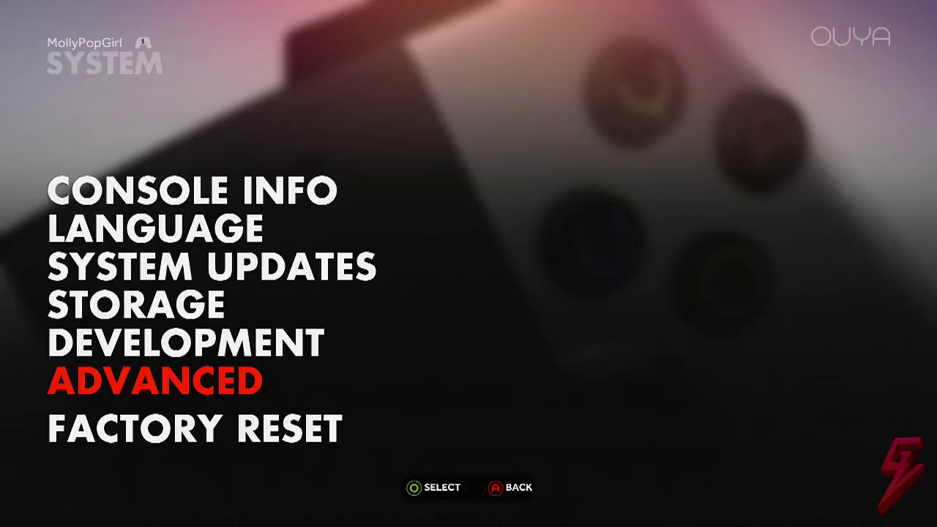
# Step: In Advanced settings, open Storage > Downloads to list the ASTRO_3.1.427.std.apk
pyautogui.press('Return')
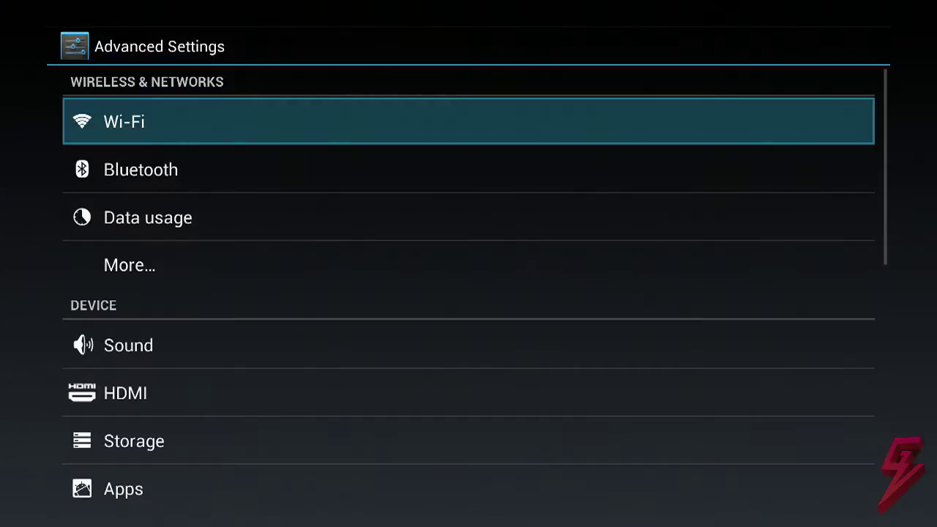
pyautogui.press('Down')
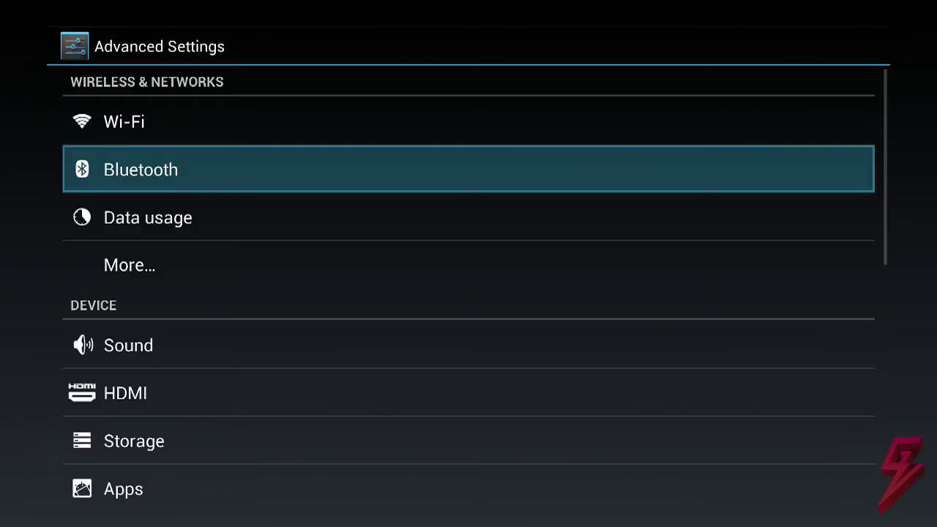
pyautogui.press('Down')
pyautogui.press('Down')
pyautogui.press('Down')
pyautogui.press('Down')
pyautogui.press('Down')
pyautogui.press('Return')
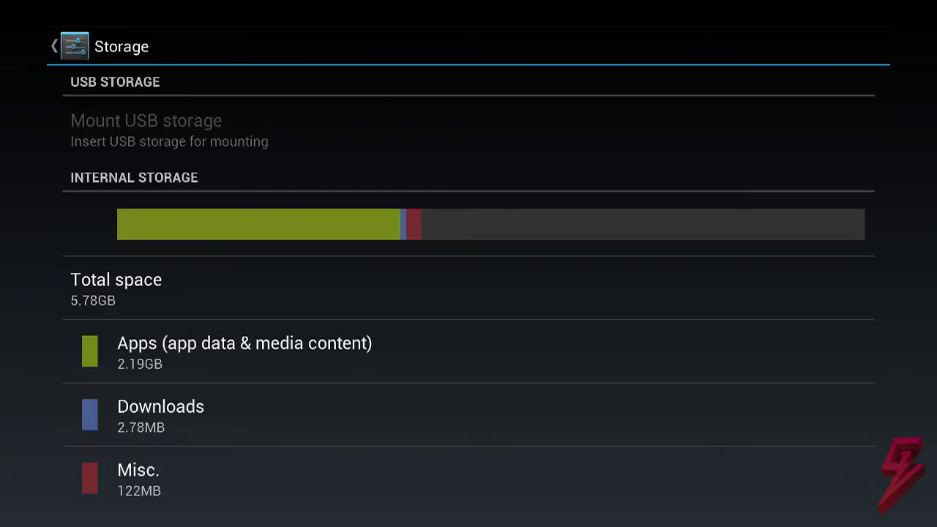
pyautogui.press('Down')
pyautogui.press('Down')
pyautogui.press('Down')
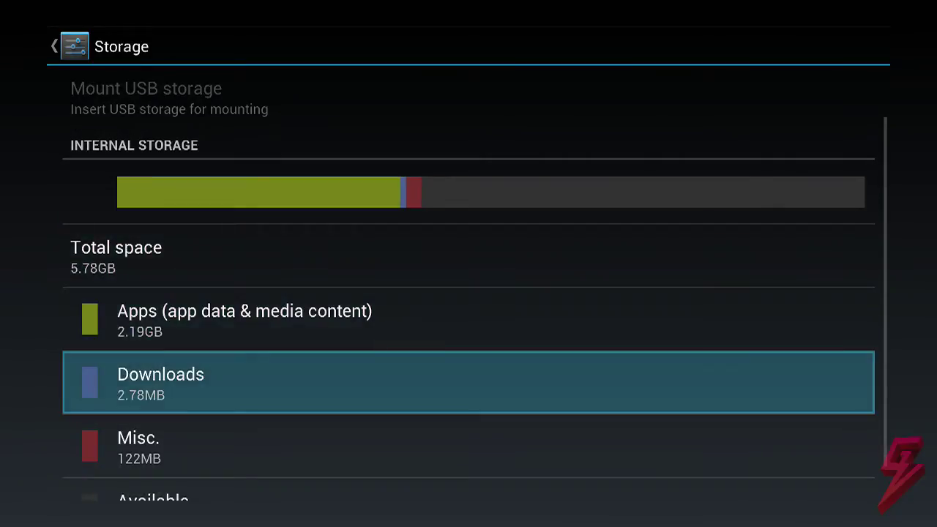
pyautogui.press('Return')
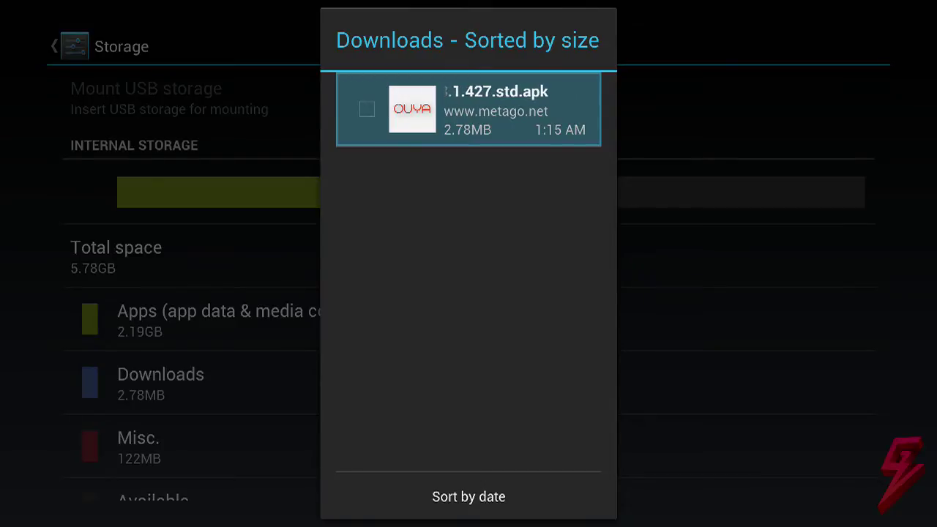
# Step: Open the downloaded ASTRO APK and install it
pyautogui.press('Return')
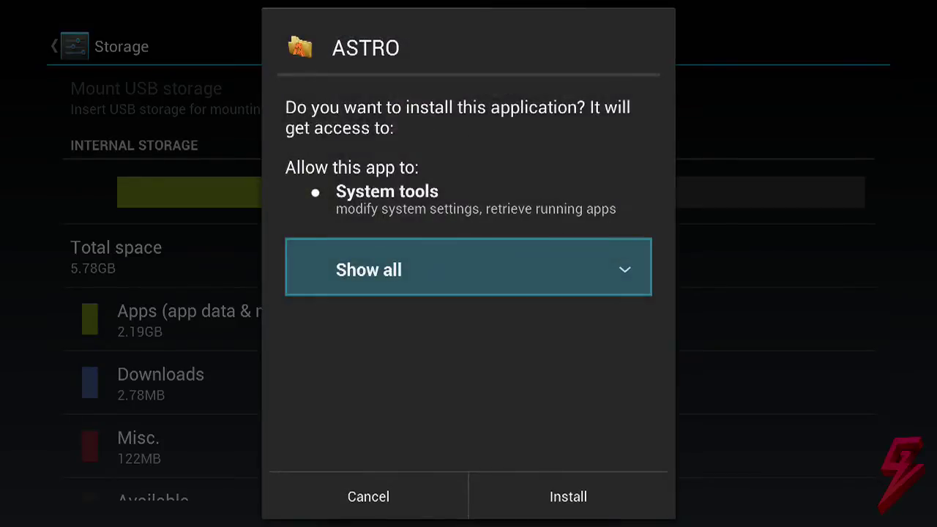
pyautogui.press('Down')
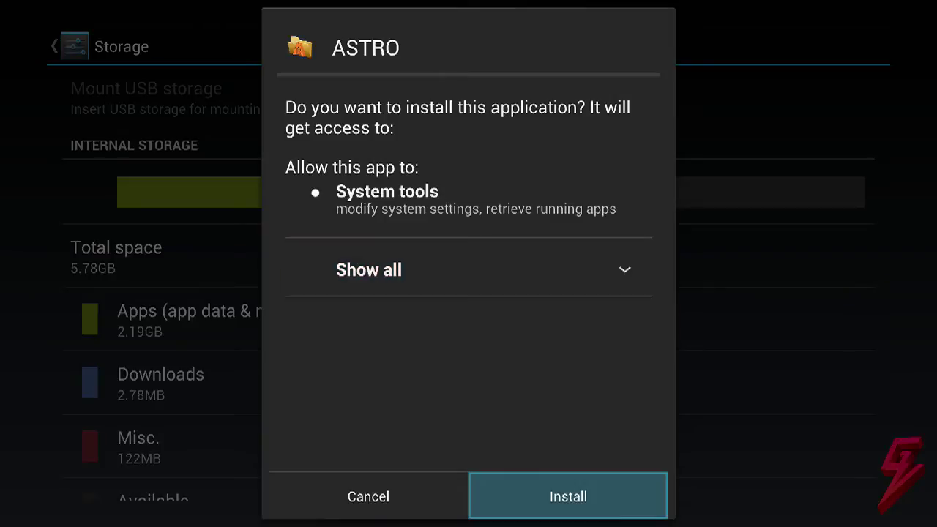
pyautogui.press('Return')
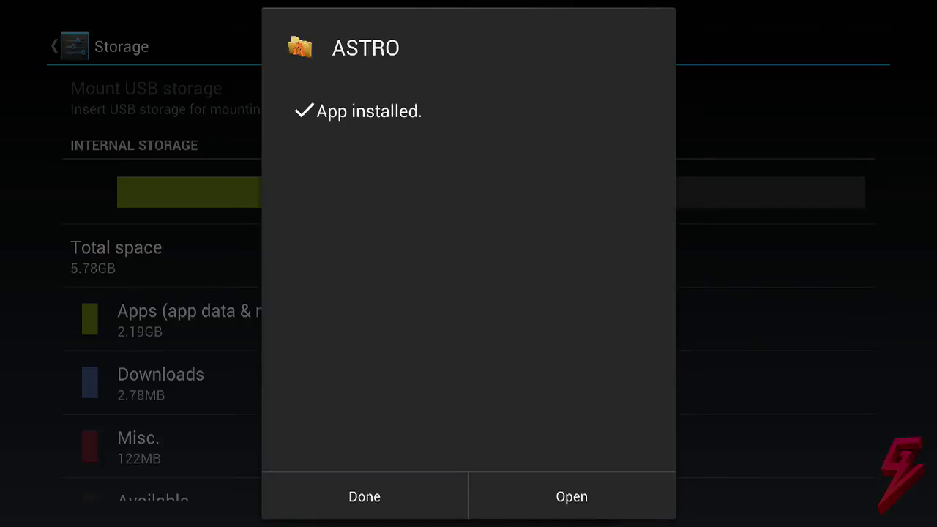
# Step: Launch the newly installed ASTRO and accept its License Agreement
pyautogui.press('Right')
pyautogui.press('Return')
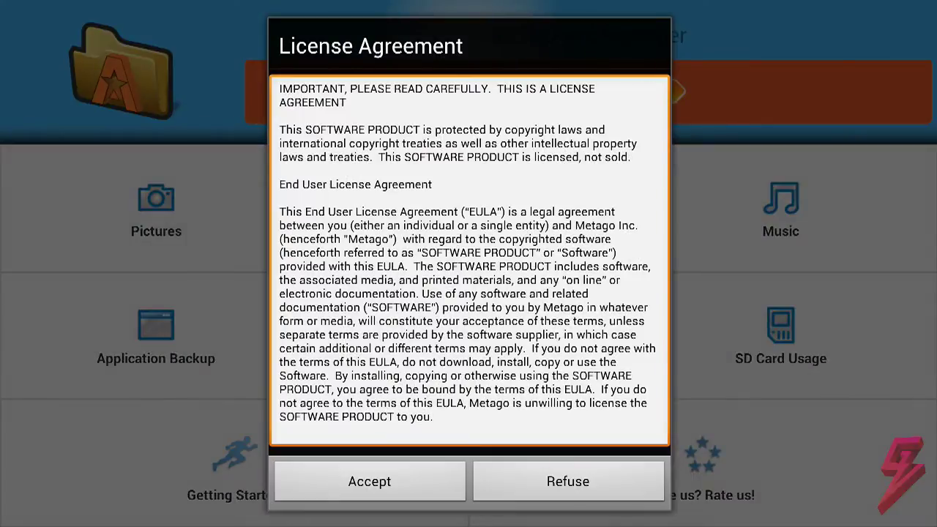
pyautogui.click(437, 477)
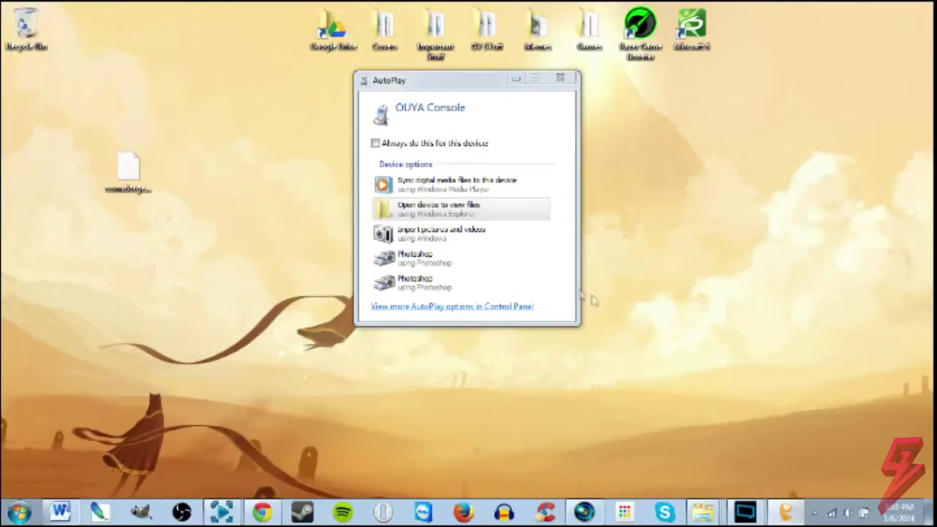
# Step: Open the OUYA Console's Internal storage from AutoPlay and drag the desktop com.dotgears.flappybird-1 APK into it
pyautogui.click(512, 210)
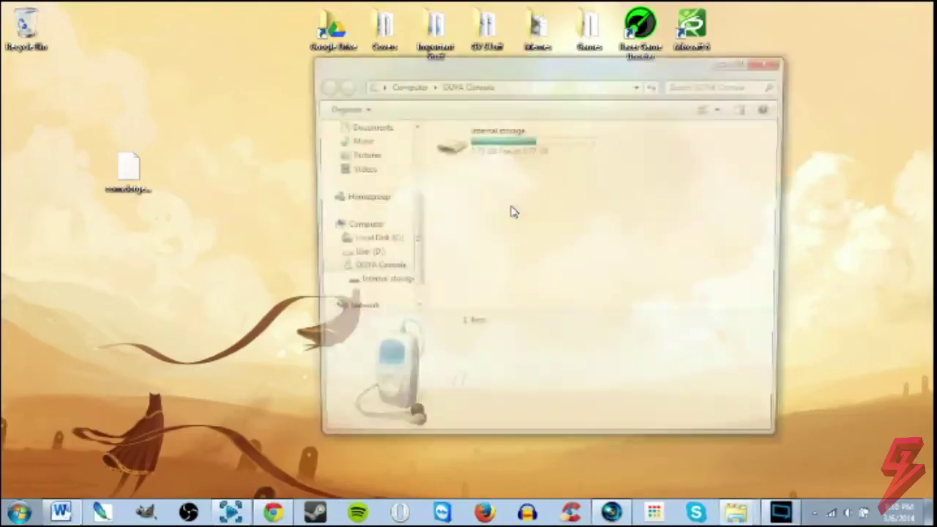
pyautogui.doubleClick(504, 141)
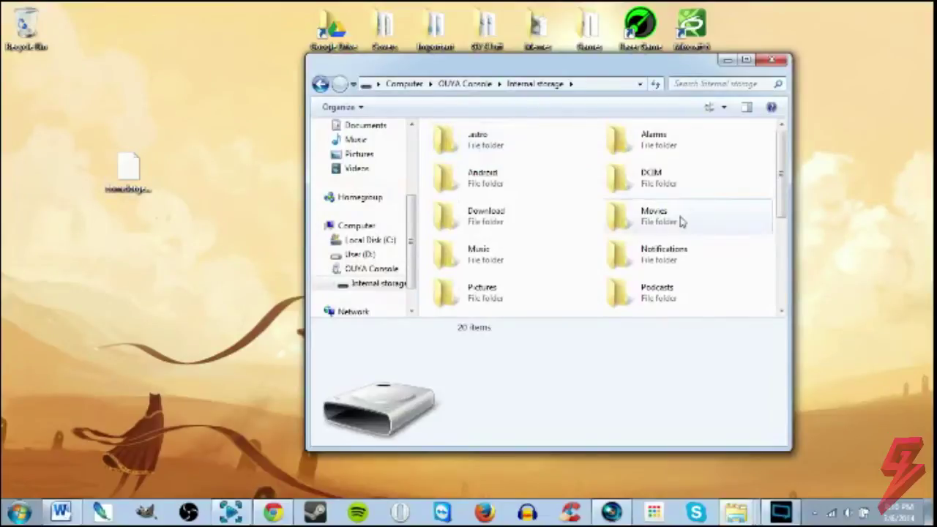
pyautogui.moveTo(782, 200); pyautogui.dragTo(761, 314)
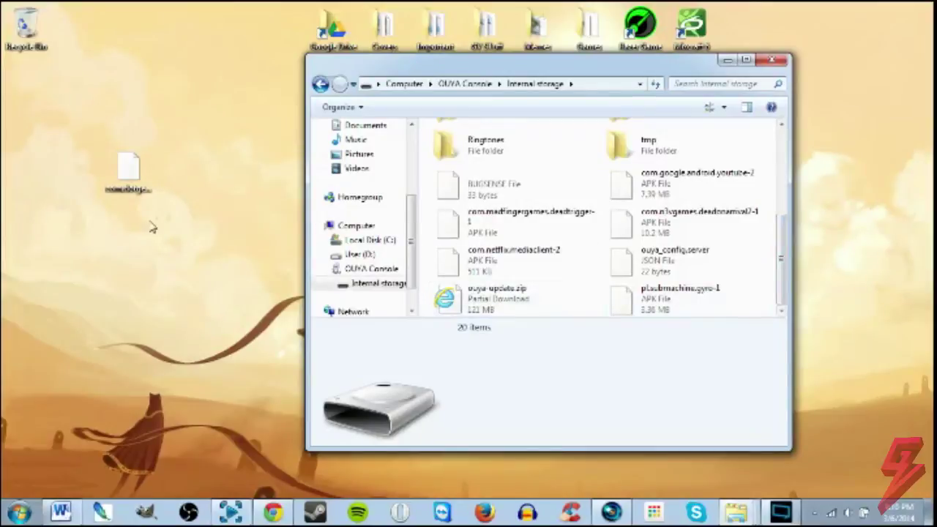
pyautogui.moveTo(126, 169); pyautogui.dragTo(565, 293)
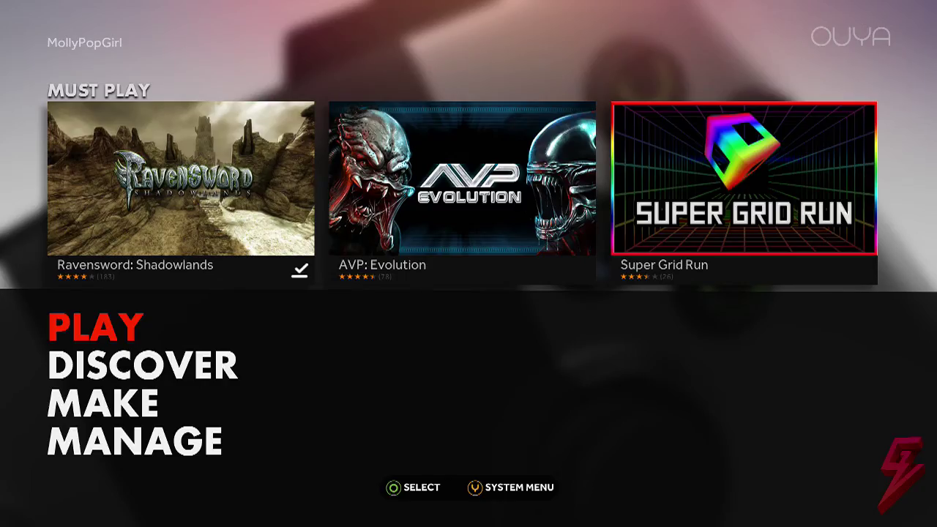
# Step: Launch ASTRO from MAKE > Software and choose Manage My Files to browse /storage/sdcard0
pyautogui.press('Down')
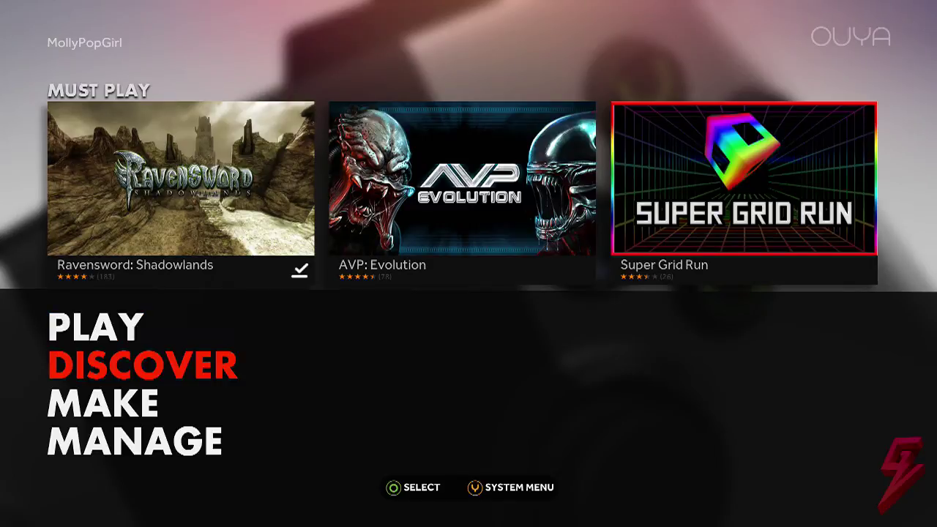
pyautogui.press('Down')
pyautogui.press('Return')
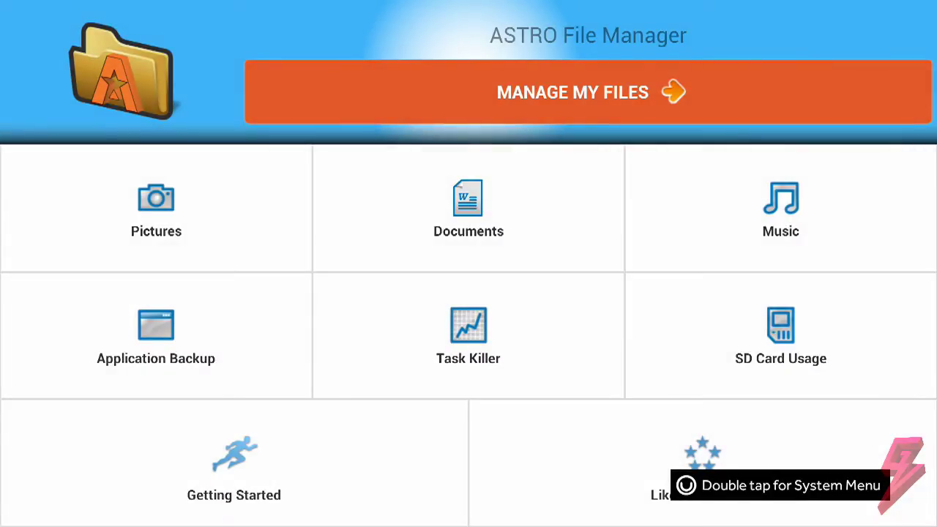
pyautogui.click(561, 115)
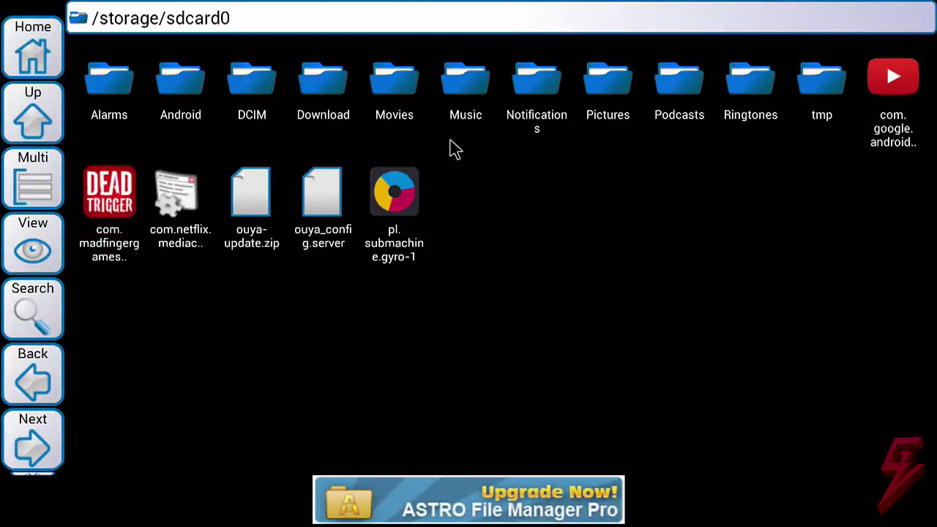
# Step: Choose Install on the Dead Trigger APK and confirm the installation
pyautogui.click(110, 194)
pyautogui.press('Down')
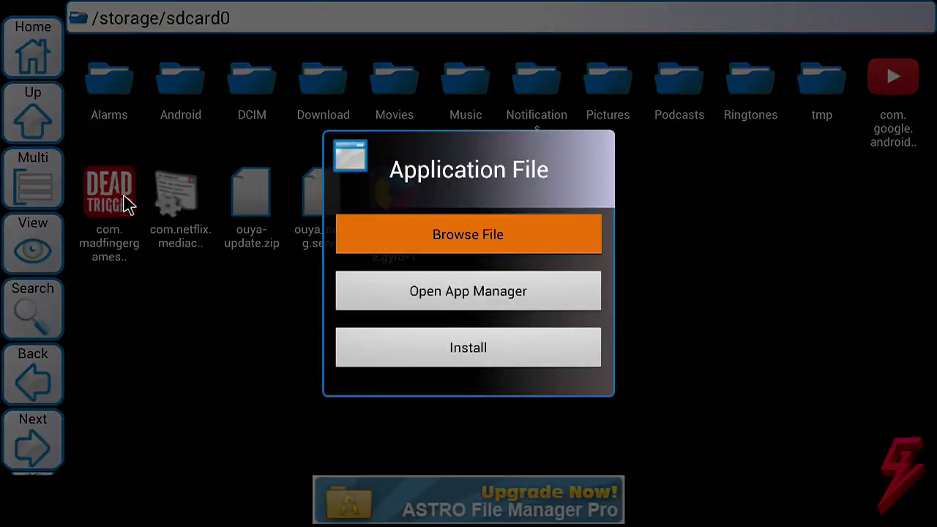
pyautogui.press('Down')
pyautogui.press('Down')
pyautogui.press('Return')
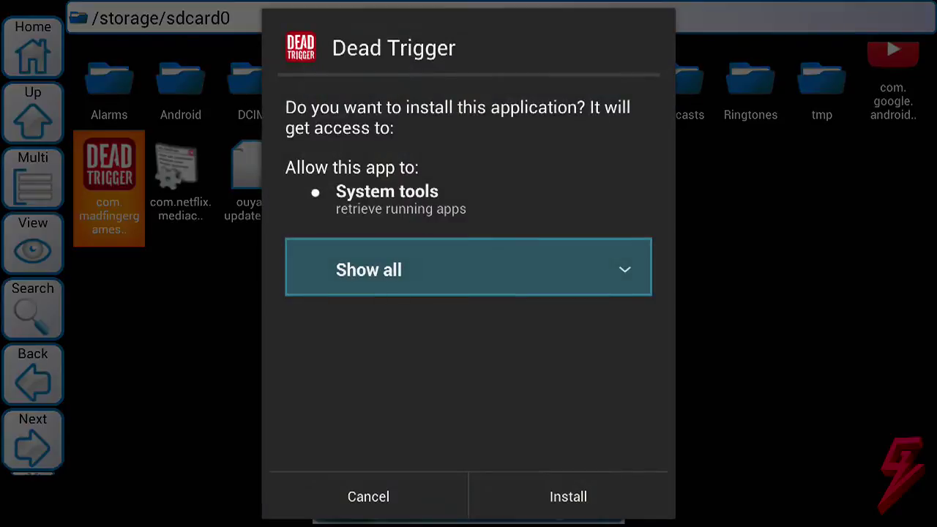
pyautogui.press('Down')
pyautogui.press('Return')
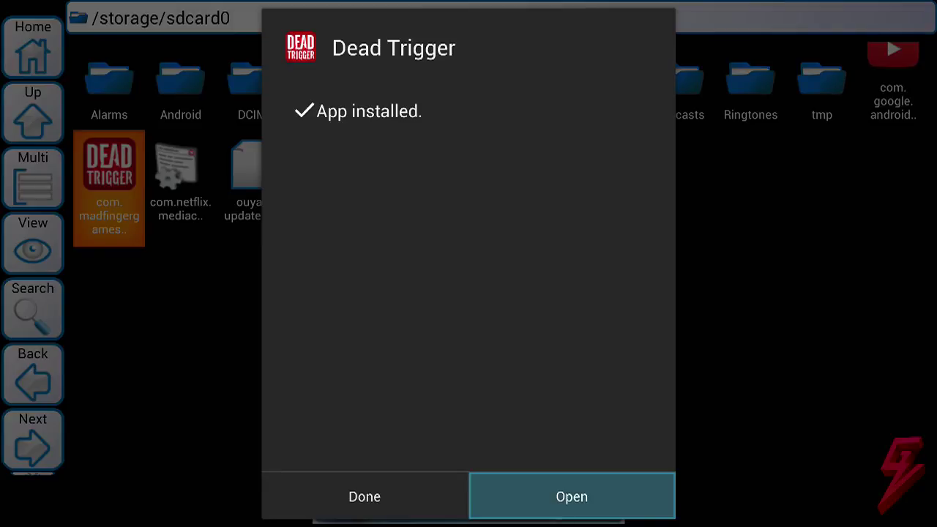
# Step: Dismiss the install-complete message with Done and shut the console down
pyautogui.press('Left')
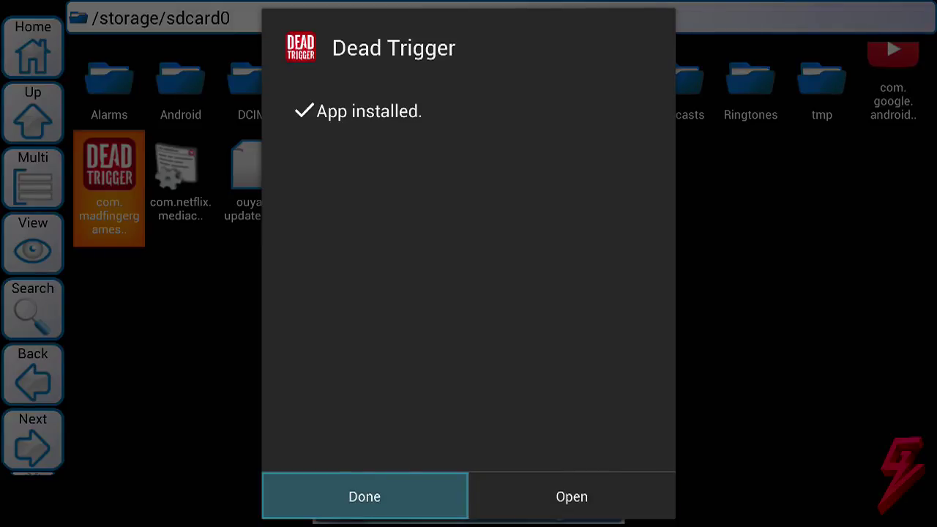
pyautogui.press('Return')
pyautogui.press('XF86PowerOff')
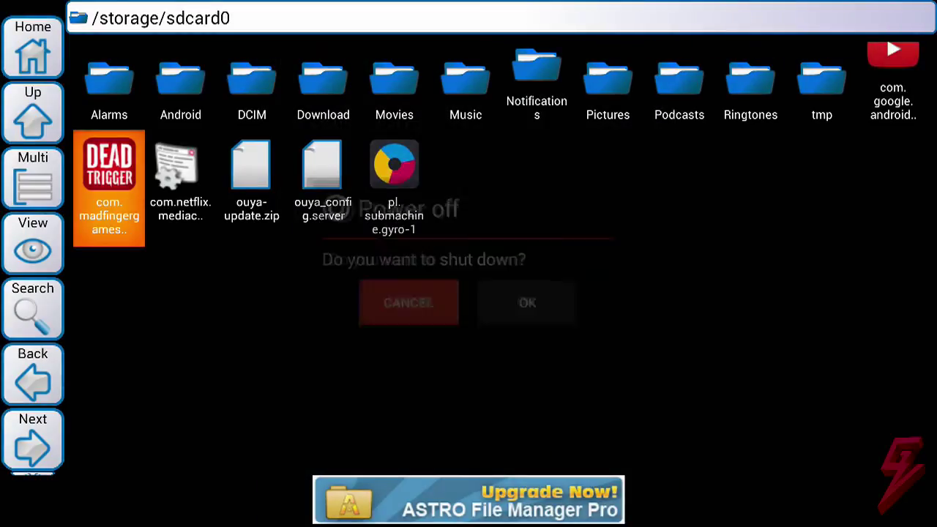
pyautogui.press('Return')
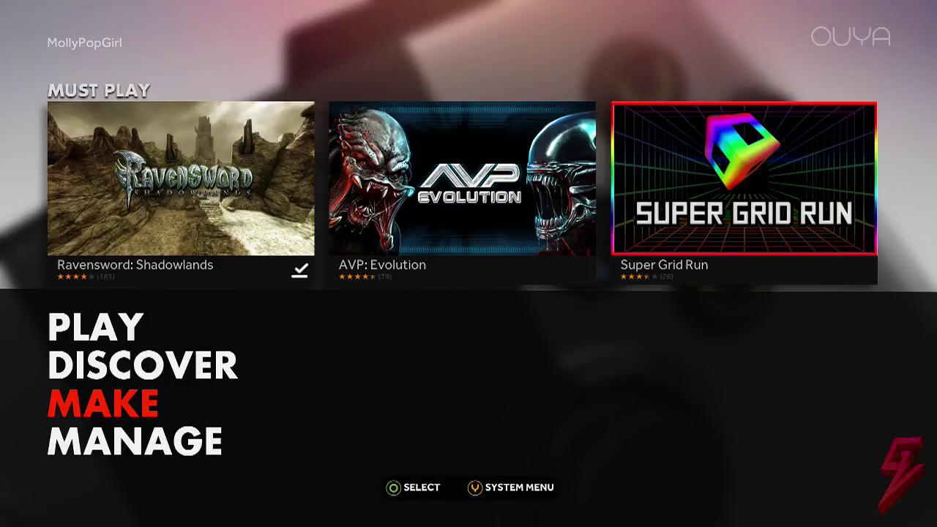
# Step: Open MAKE's software list and highlight the Dead Trigger tile beside ASTRO and Browser
pyautogui.press('Return')
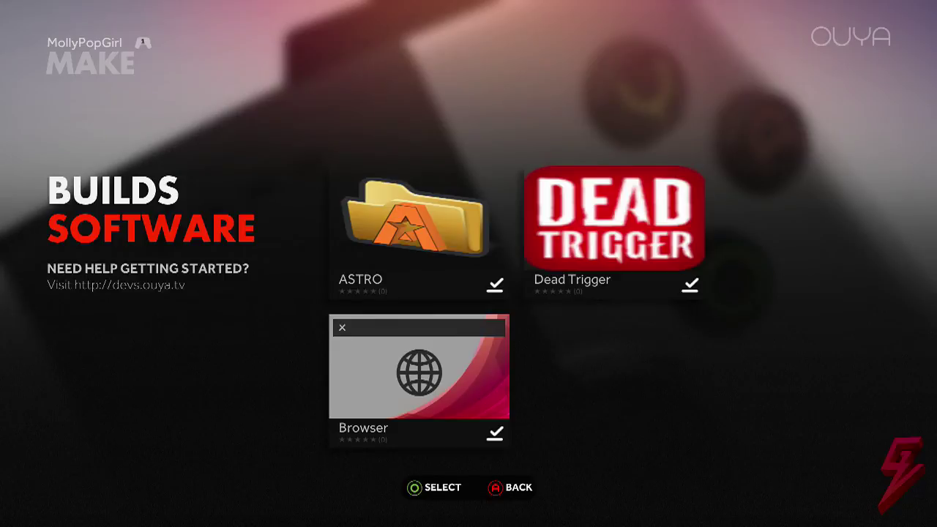
pyautogui.press('Right')
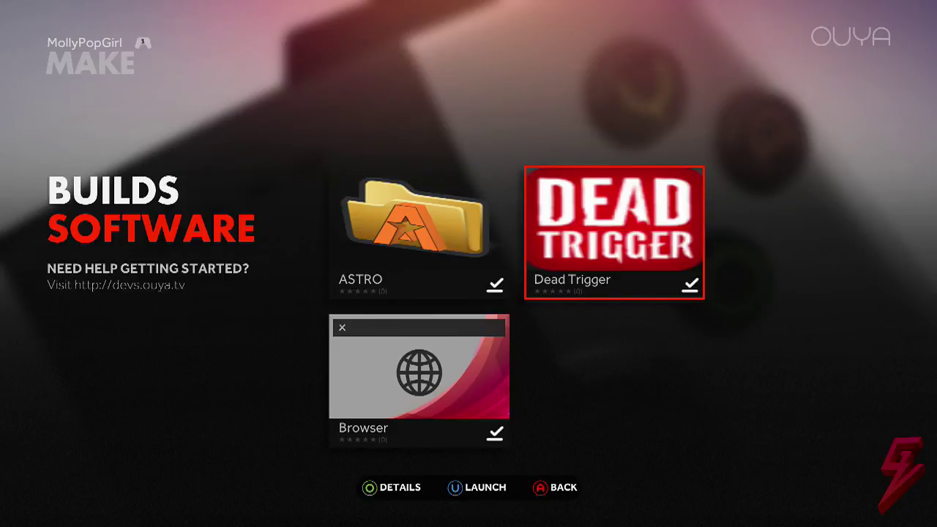